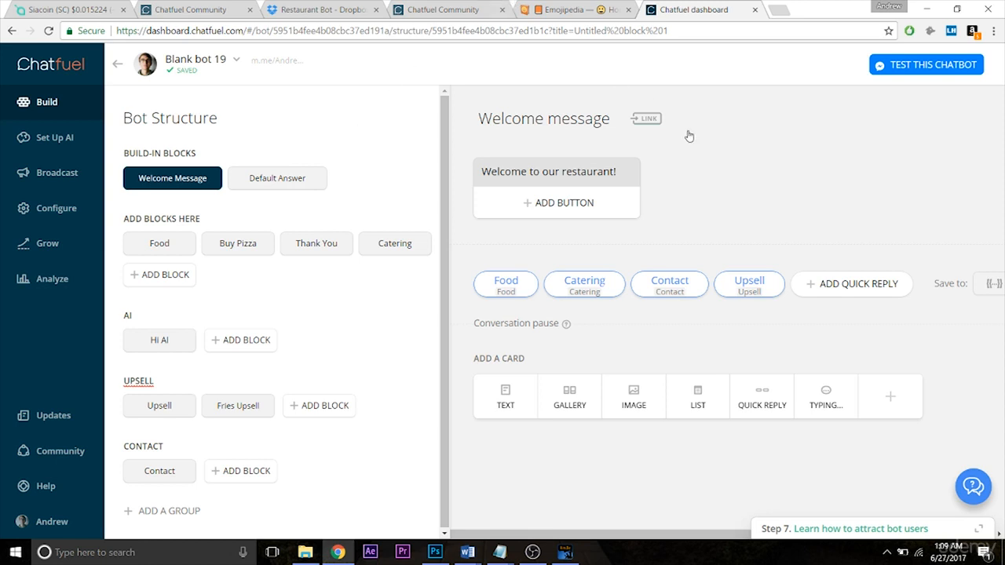
Search Google Images for "pizza" in a new browser tab
{"action": "left_click", "coordinate": [777, 10]}
{"action": "key", "text": "Return"}
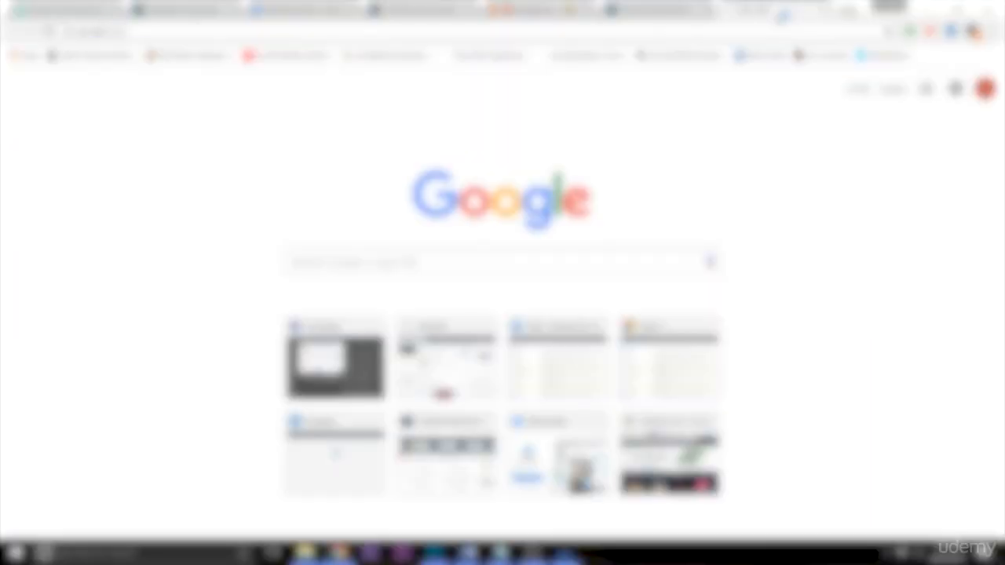
{"action": "type", "text": "emoji"}
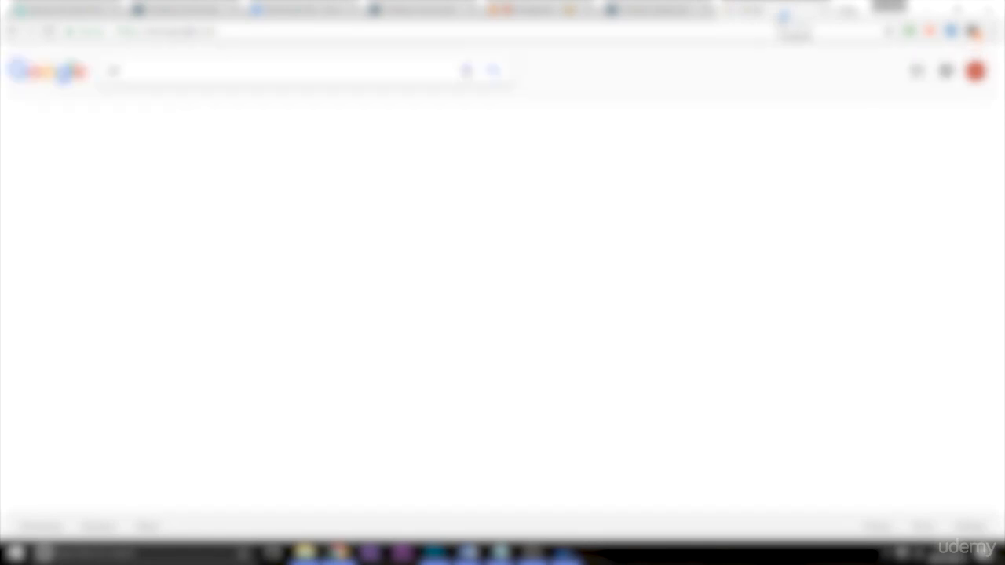
{"action": "key", "text": "Return"}
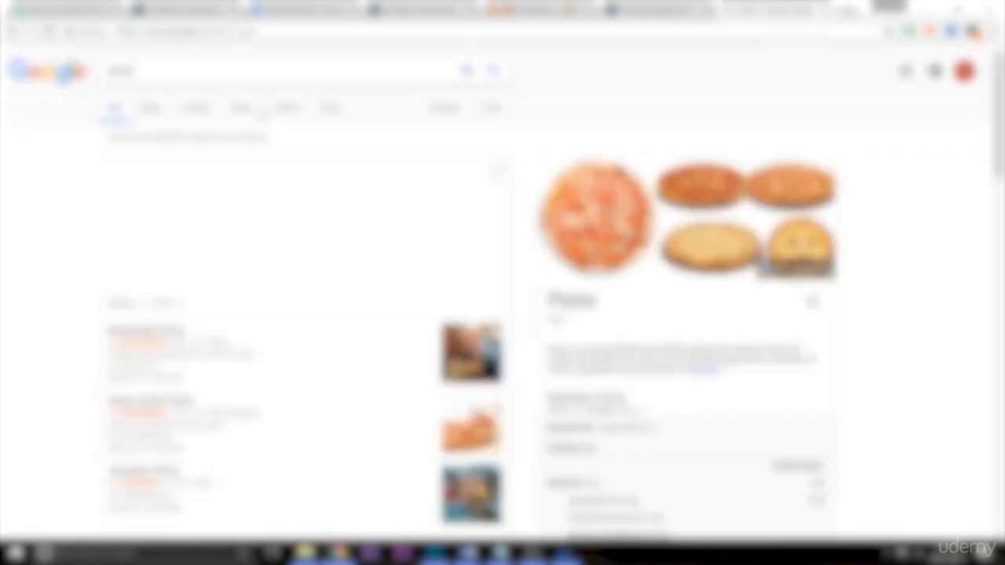
{"action": "left_click", "coordinate": [198, 108]}
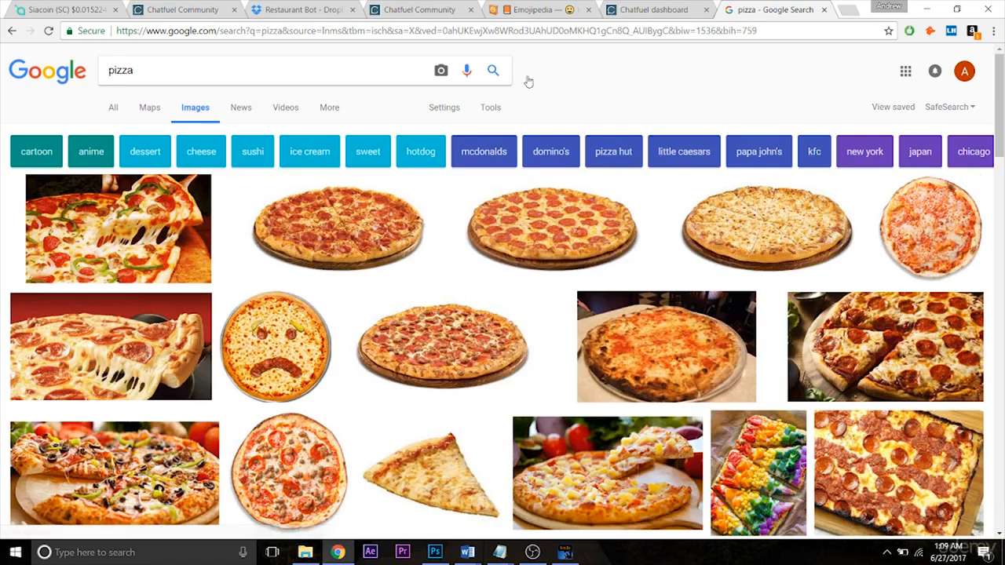
Filter the image results to animated ones and open the full GIPHY image of the cheesy pepperoni pizza slice
{"action": "left_click", "coordinate": [479, 114]}
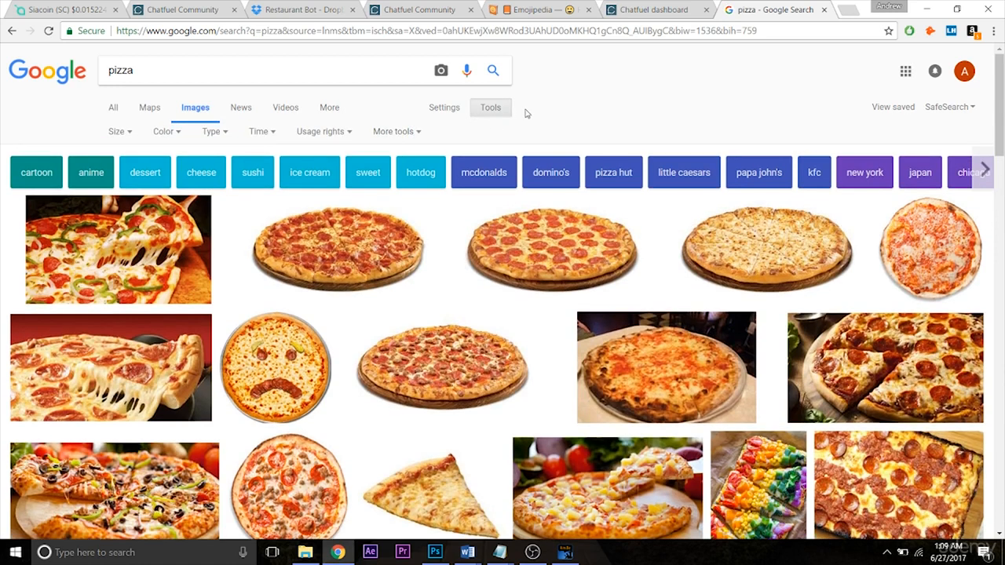
{"action": "left_click", "coordinate": [215, 135]}
{"action": "left_click", "coordinate": [221, 247]}
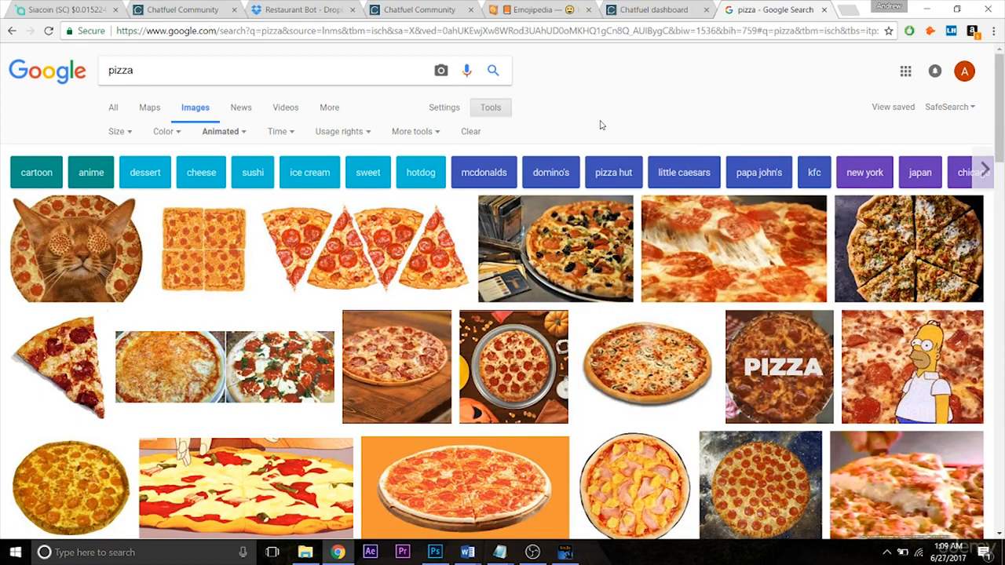
{"action": "left_click", "coordinate": [704, 227]}
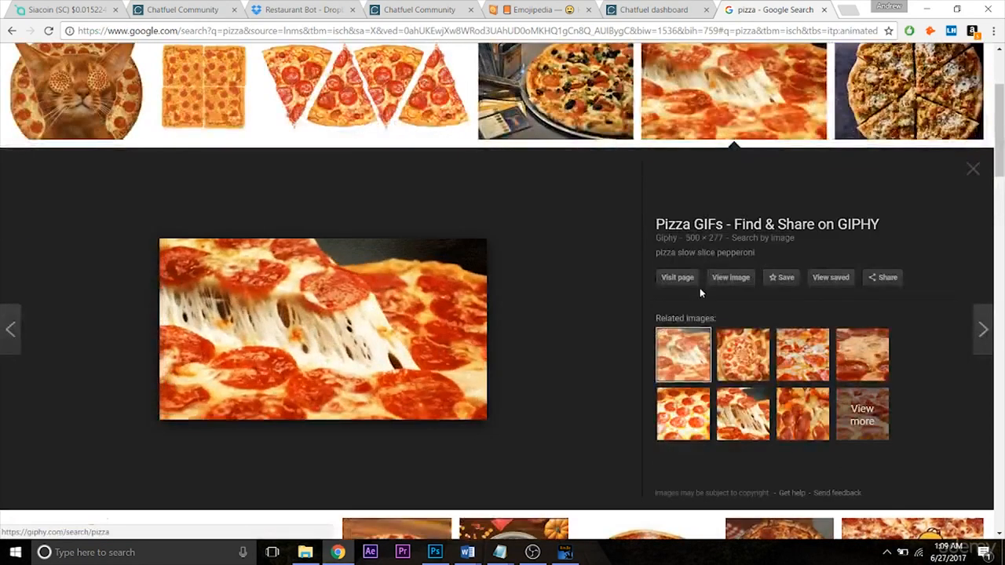
{"action": "left_click", "coordinate": [721, 279]}
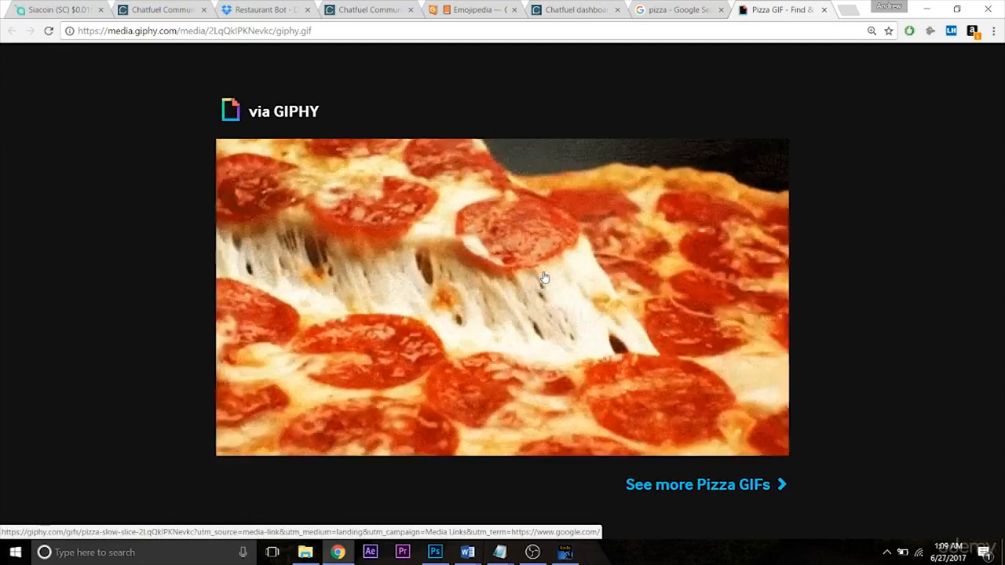
{"action": "right_click", "coordinate": [484, 269]}
{"action": "left_click", "coordinate": [514, 382]}
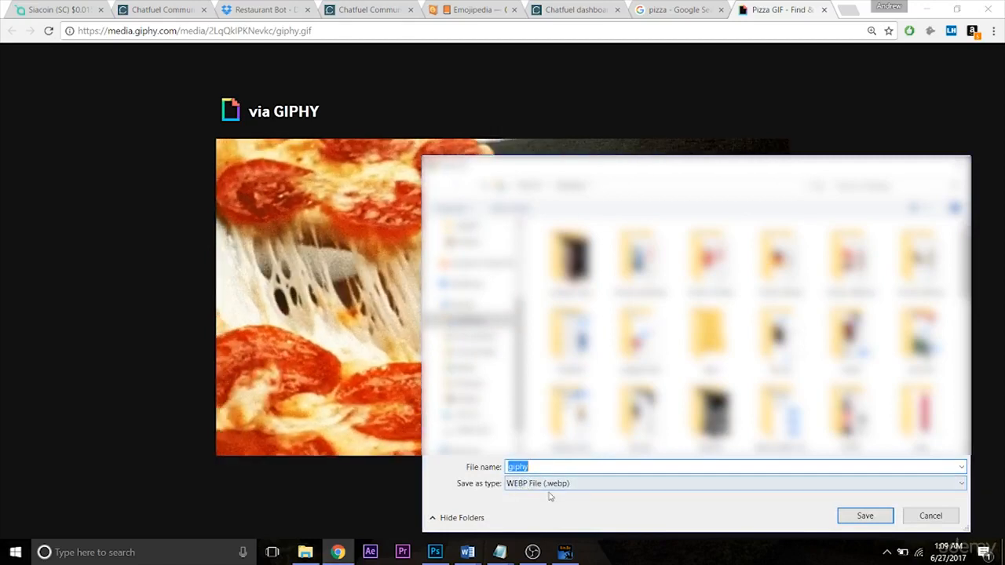
{"action": "left_click", "coordinate": [925, 515]}
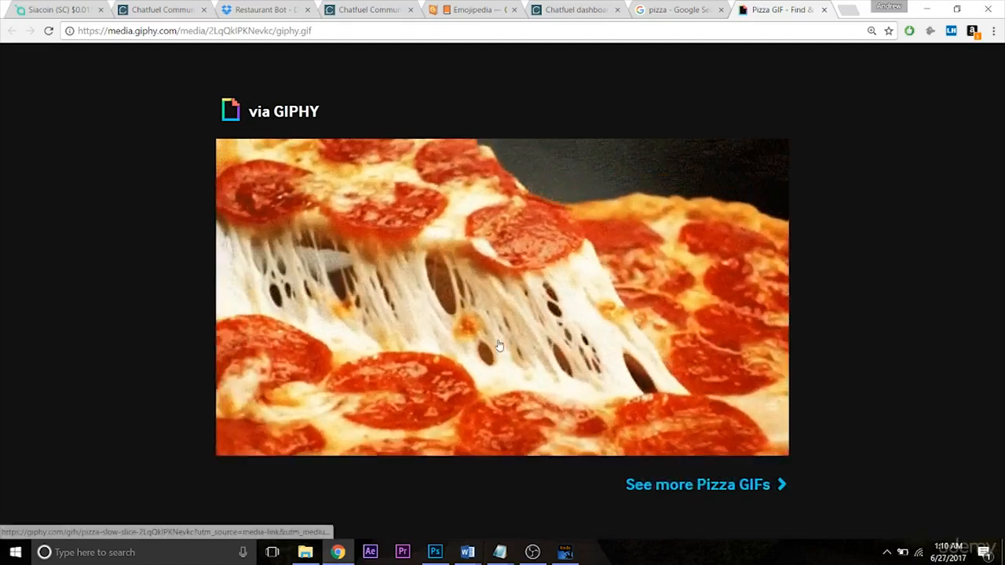
Go to the pizza GIF's own GIPHY page and save the GIF as "cheesy pie.gif"
{"action": "left_click", "coordinate": [447, 331]}
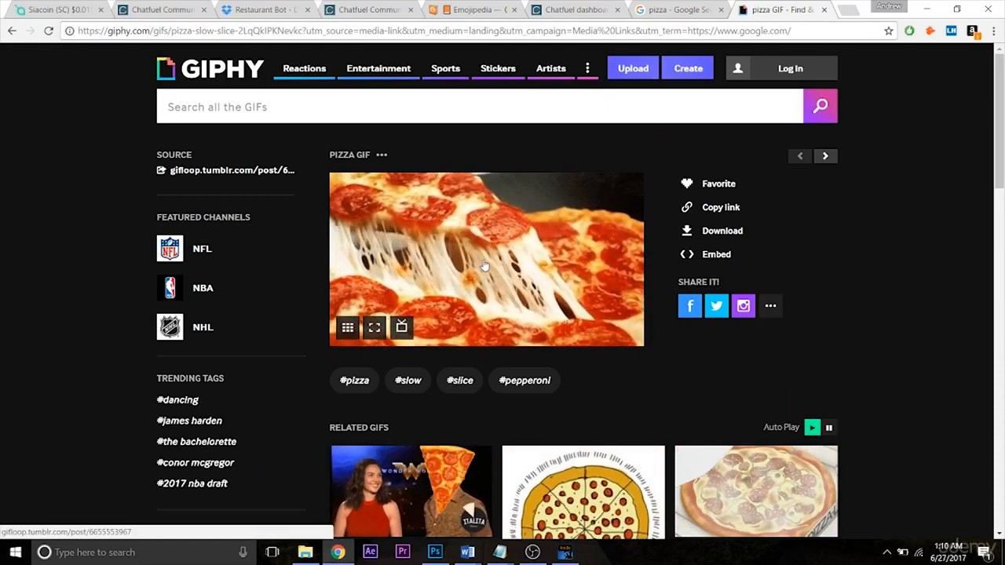
{"action": "right_click", "coordinate": [452, 232]}
{"action": "left_click", "coordinate": [500, 357]}
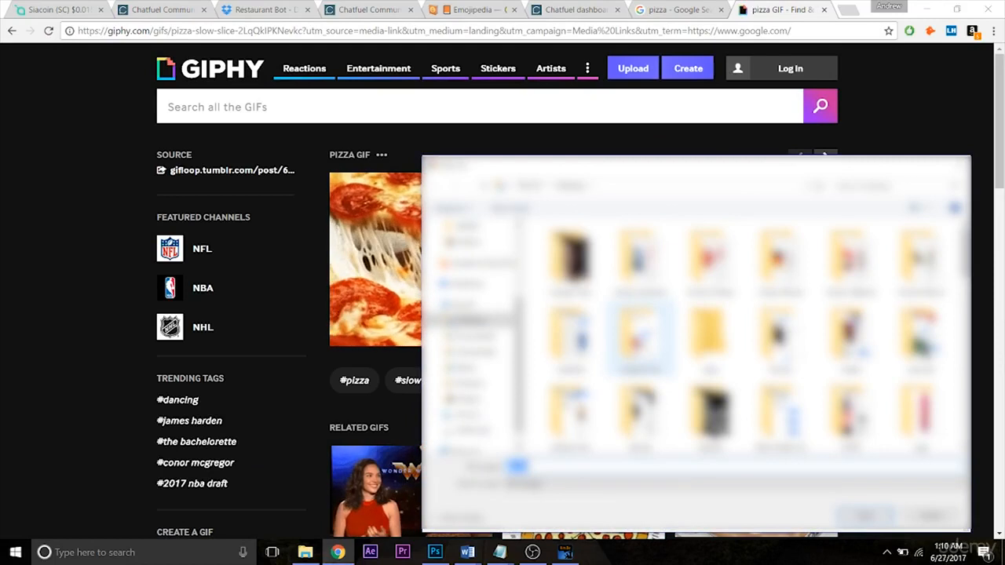
{"action": "type", "text": "pizza"}
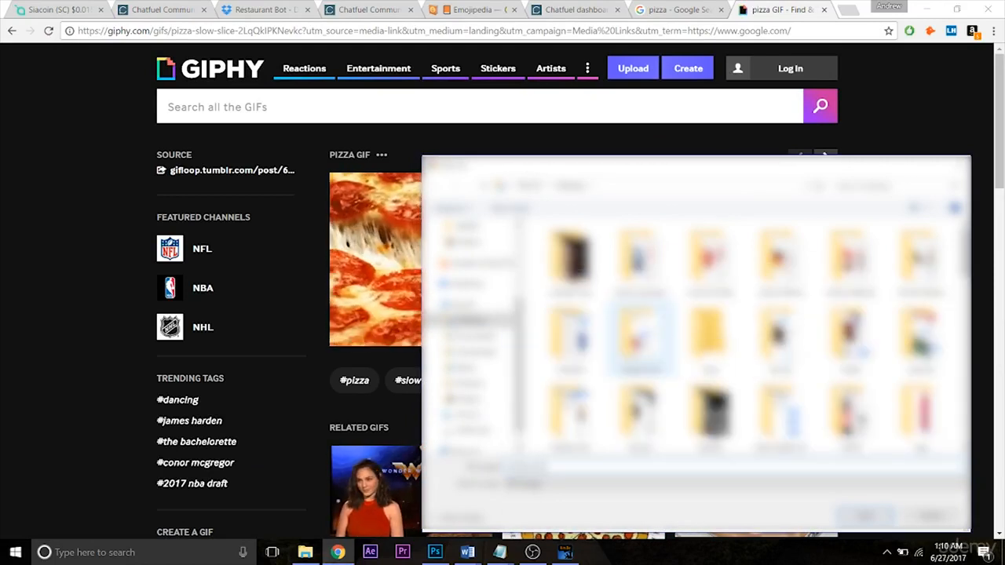
{"action": "key", "text": "Return"}
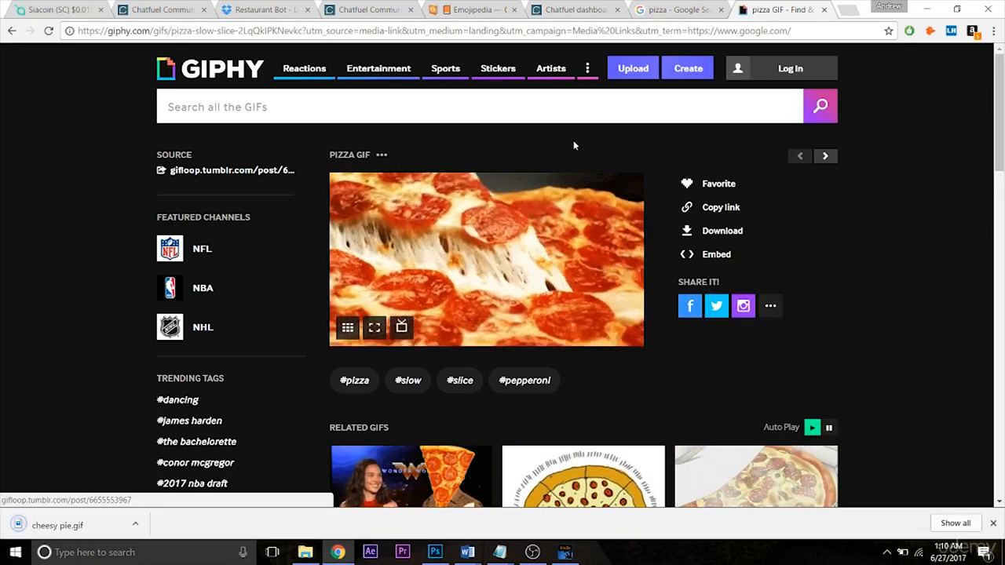
Return to the Chatfuel dashboard and insert an image card above the greeting text in the Welcome Message block
{"action": "left_click", "coordinate": [575, 9]}
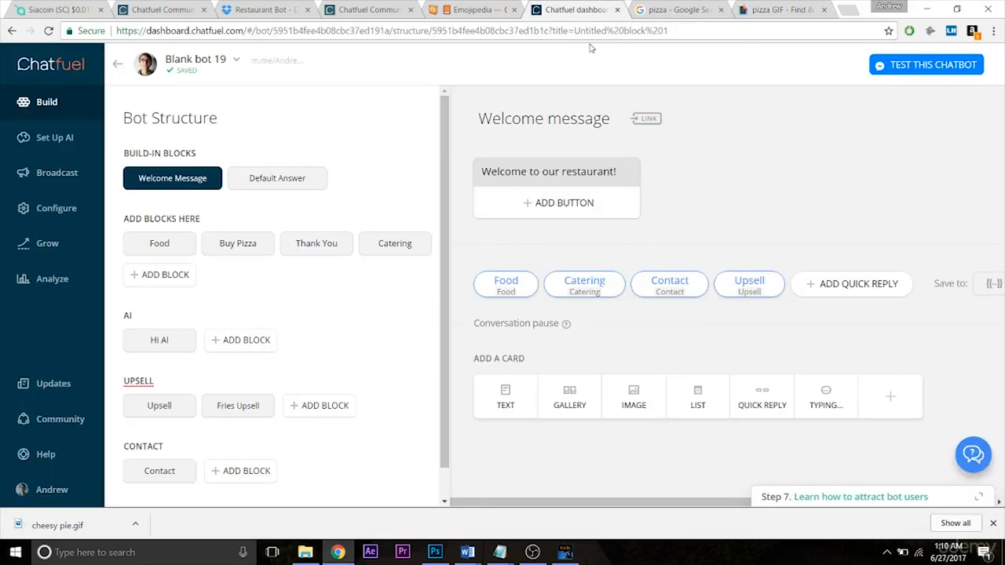
{"action": "left_click", "coordinate": [463, 146]}
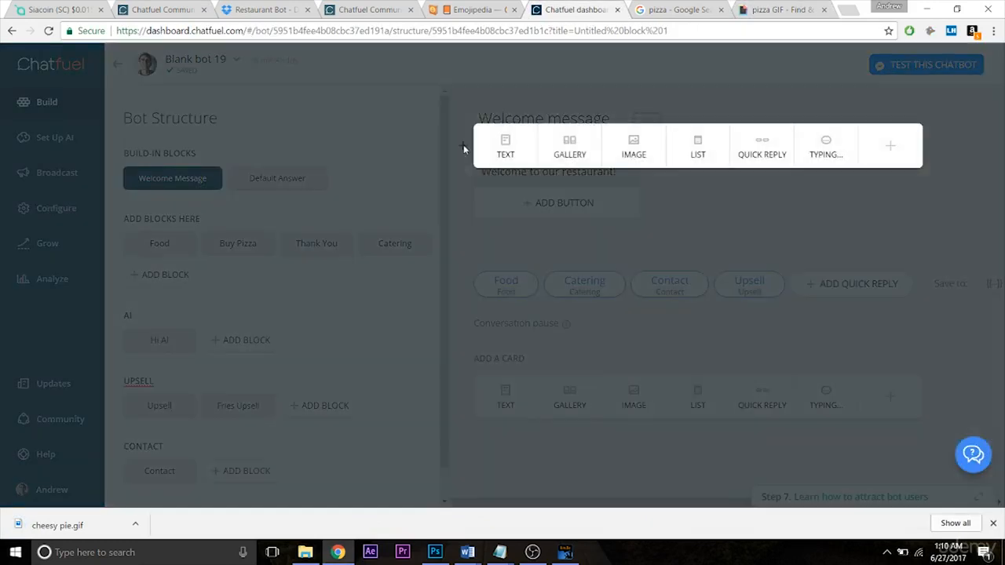
{"action": "left_click", "coordinate": [610, 149]}
Find cheesy pie.gif on the computer and upload it to the new image card, then dismiss the browser's download bar
{"action": "left_click", "coordinate": [562, 215]}
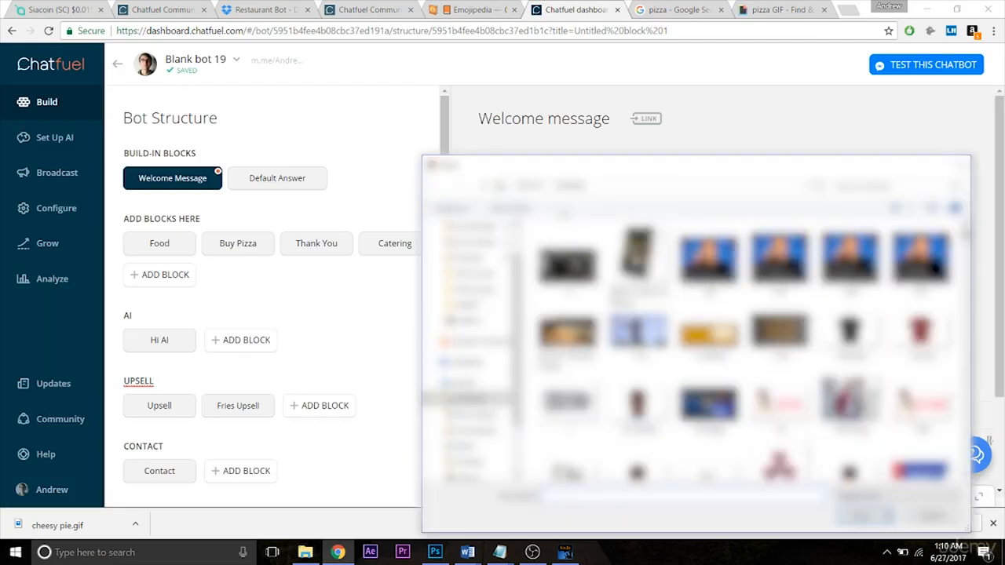
{"action": "left_click", "coordinate": [863, 186]}
{"action": "type", "text": "chee"}
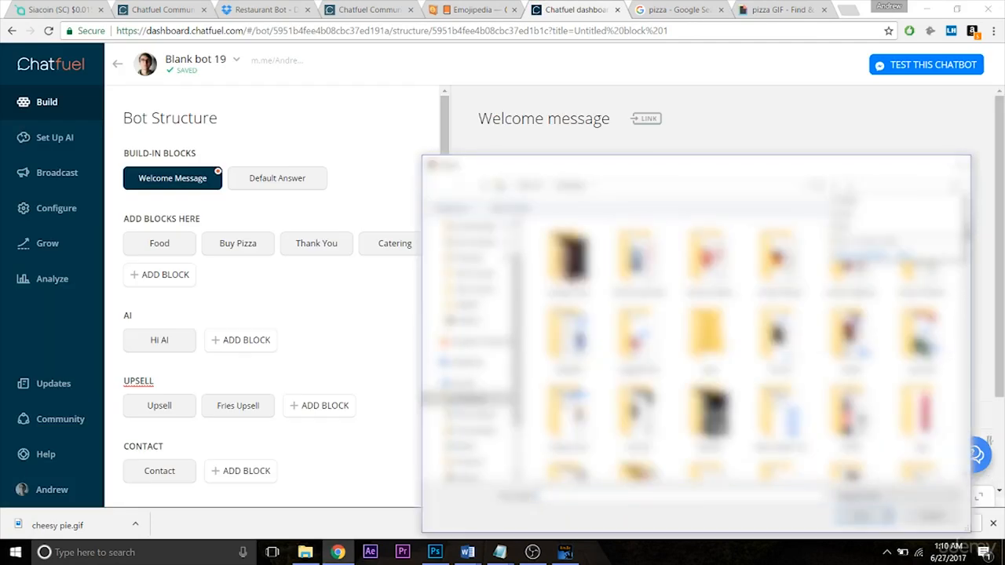
{"action": "type", "text": "sy"}
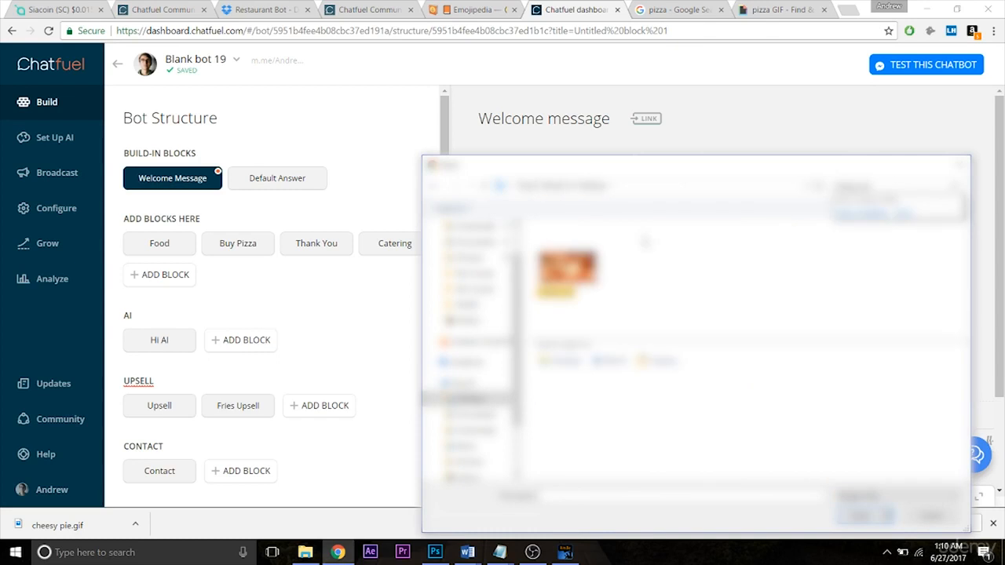
{"action": "double_click", "coordinate": [568, 273]}
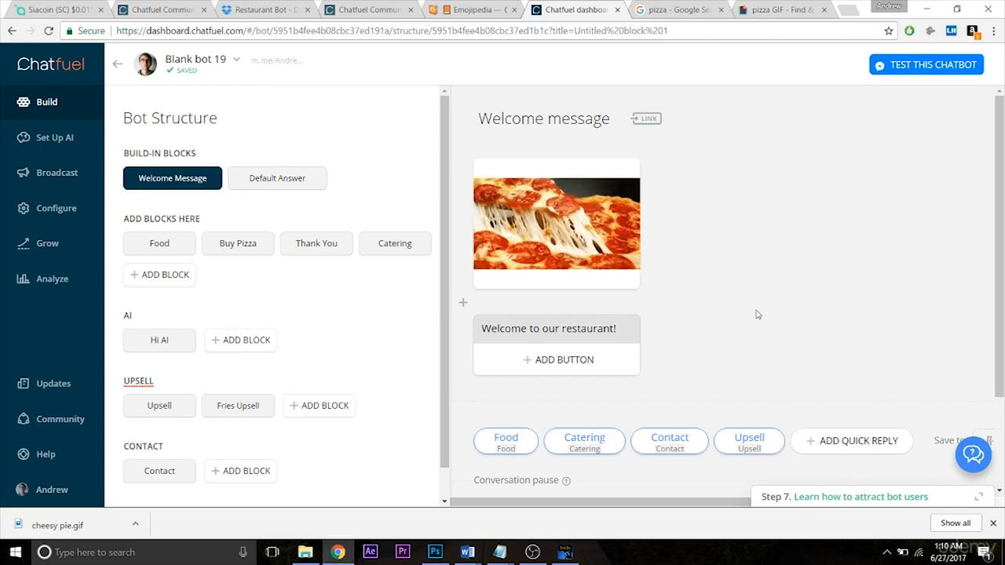
{"action": "left_click", "coordinate": [992, 523]}
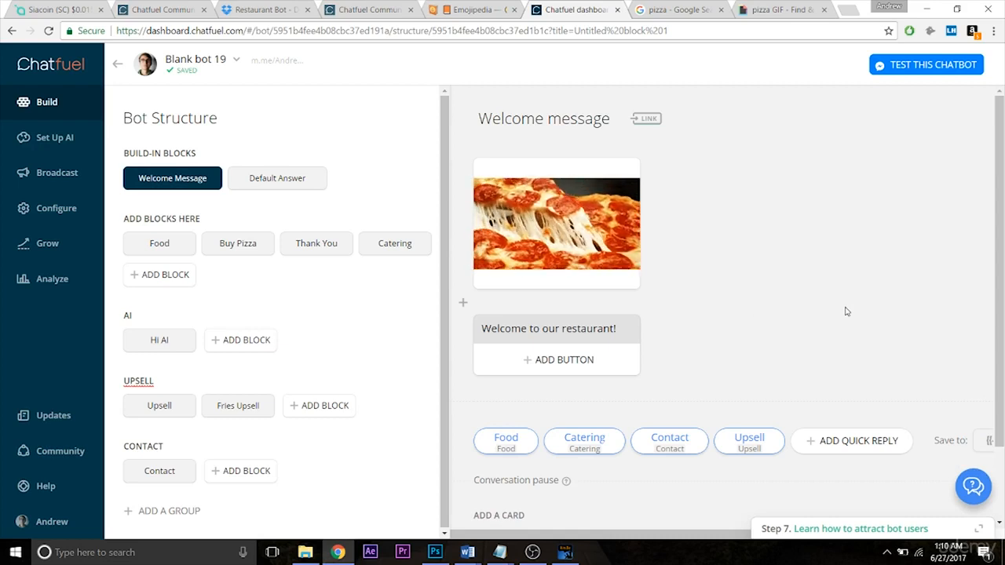
Add a gallery card below the text in the Default Answer block
{"action": "left_click", "coordinate": [299, 185]}
{"action": "scroll", "coordinate": [810, 191], "scroll_direction": "down", "scroll_amount": 1}
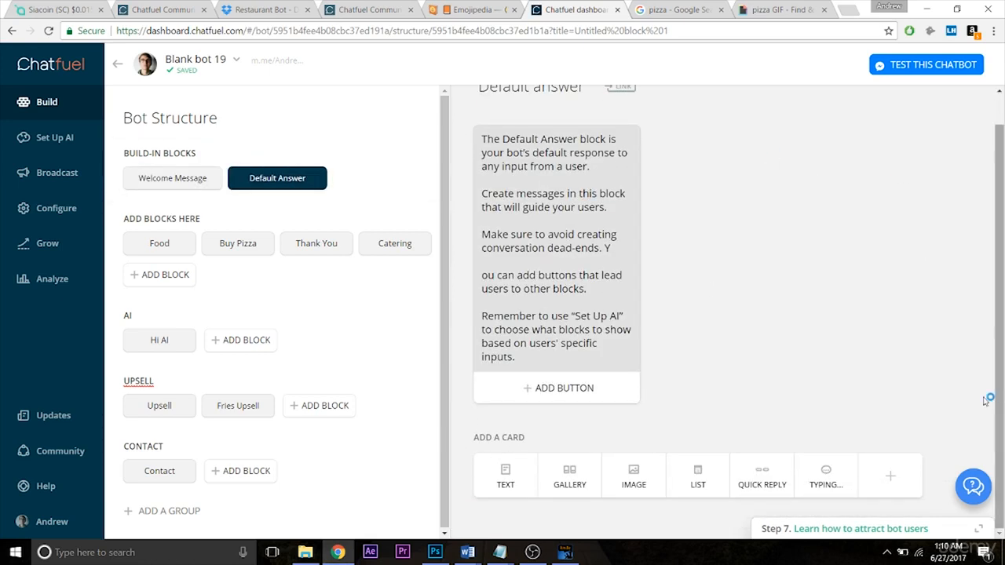
{"action": "left_click", "coordinate": [627, 486]}
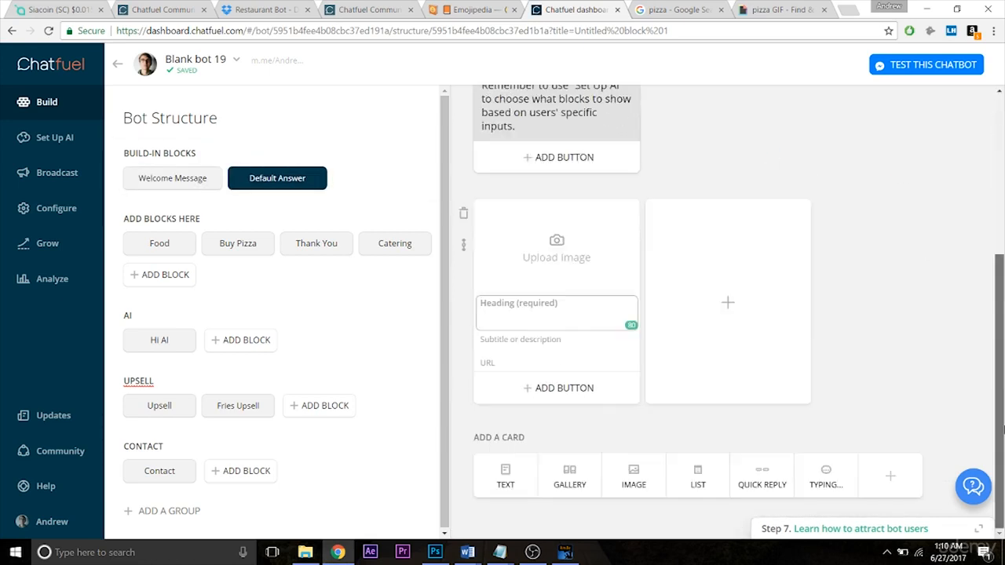
Upload cheesy pie.gif as the gallery card's image and accept the suggested crop
{"action": "left_click", "coordinate": [556, 249]}
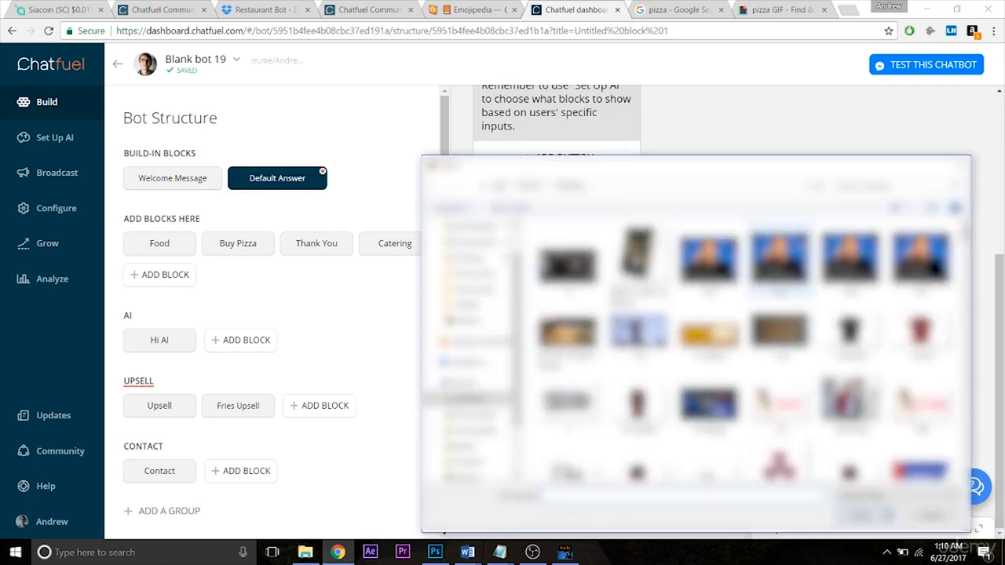
{"action": "left_click", "coordinate": [873, 186]}
{"action": "type", "text": "confused"}
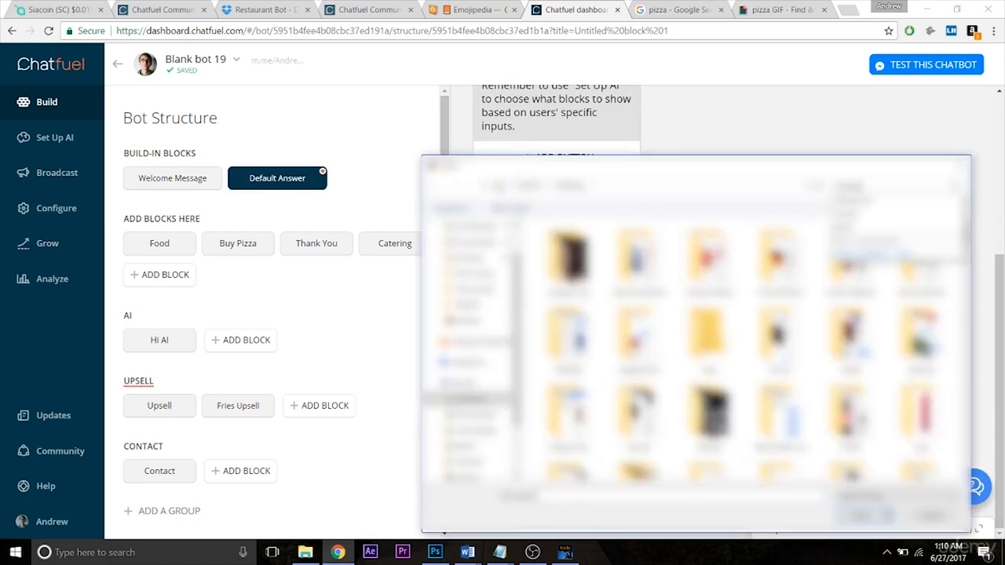
{"action": "double_click", "coordinate": [572, 272]}
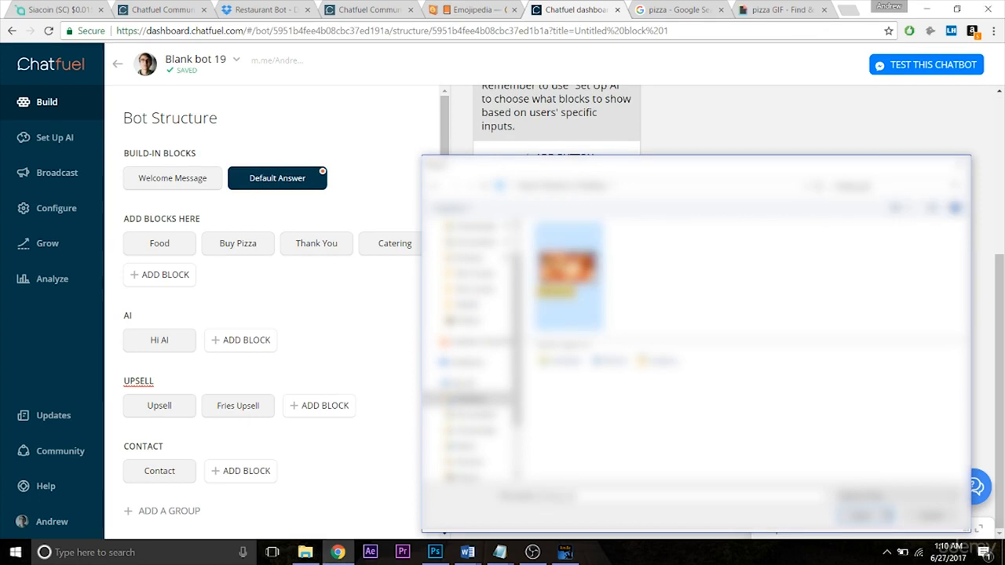
{"action": "left_click", "coordinate": [628, 390]}
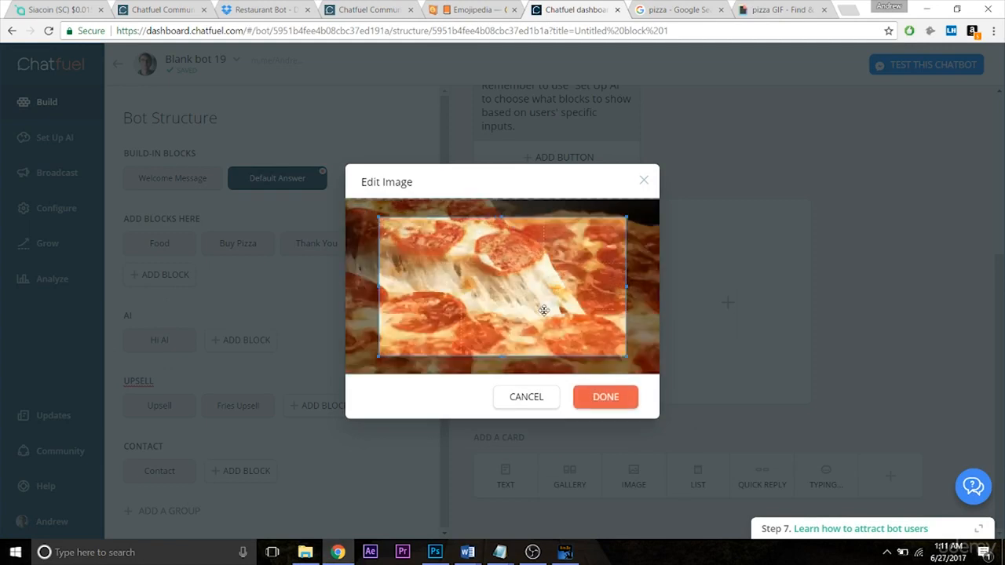
{"action": "left_click", "coordinate": [592, 399]}
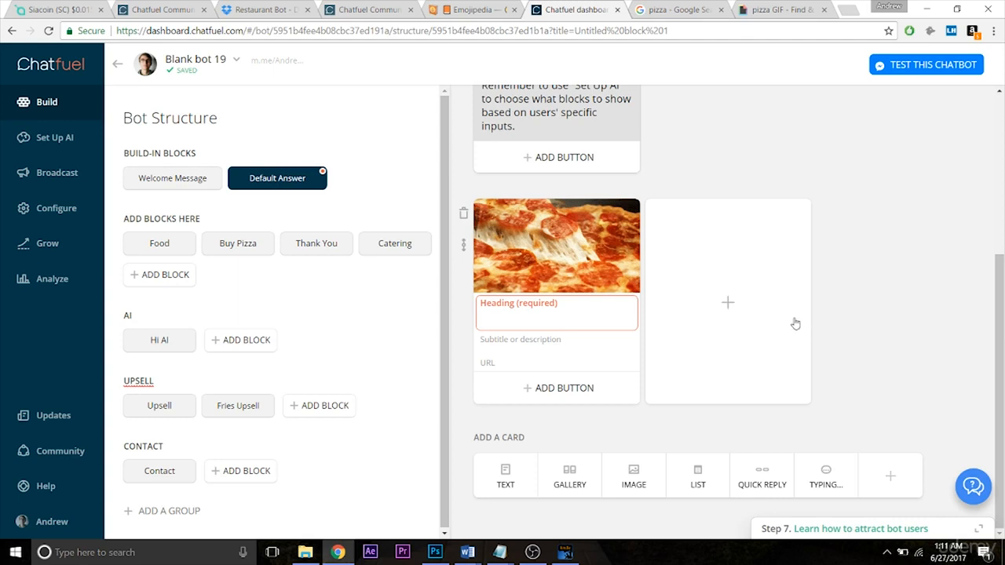
Add a second card to the Default Answer gallery and upload the same pizza GIF as its image
{"action": "left_click", "coordinate": [713, 331]}
{"action": "left_click", "coordinate": [755, 227]}
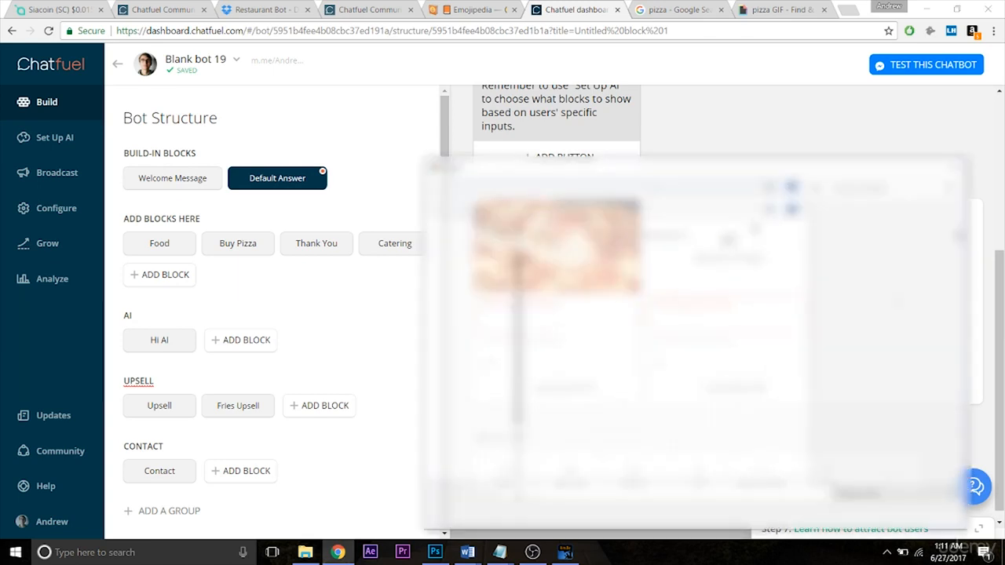
{"action": "left_click", "coordinate": [846, 185]}
{"action": "type", "text": "pepperoni"}
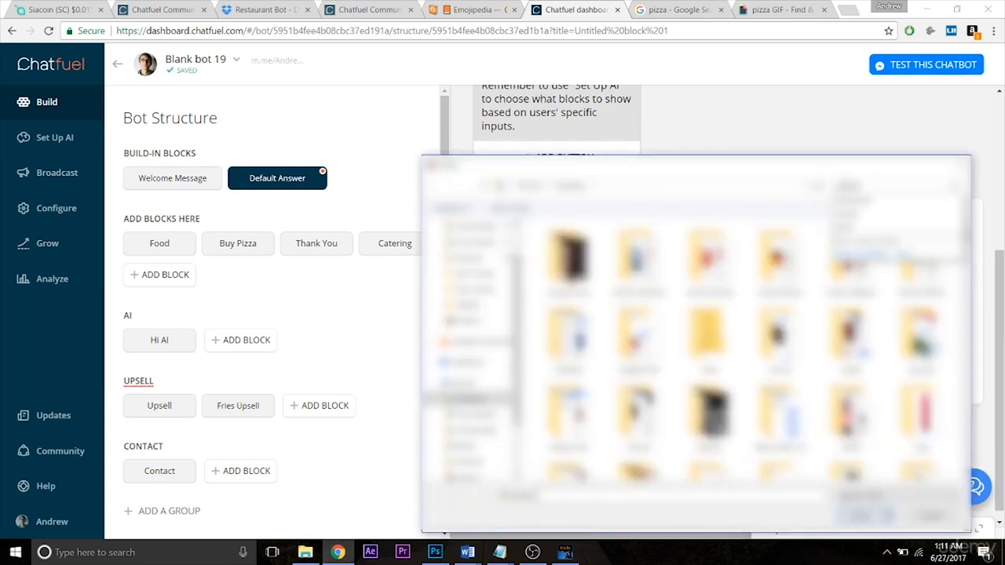
{"action": "double_click", "coordinate": [598, 274]}
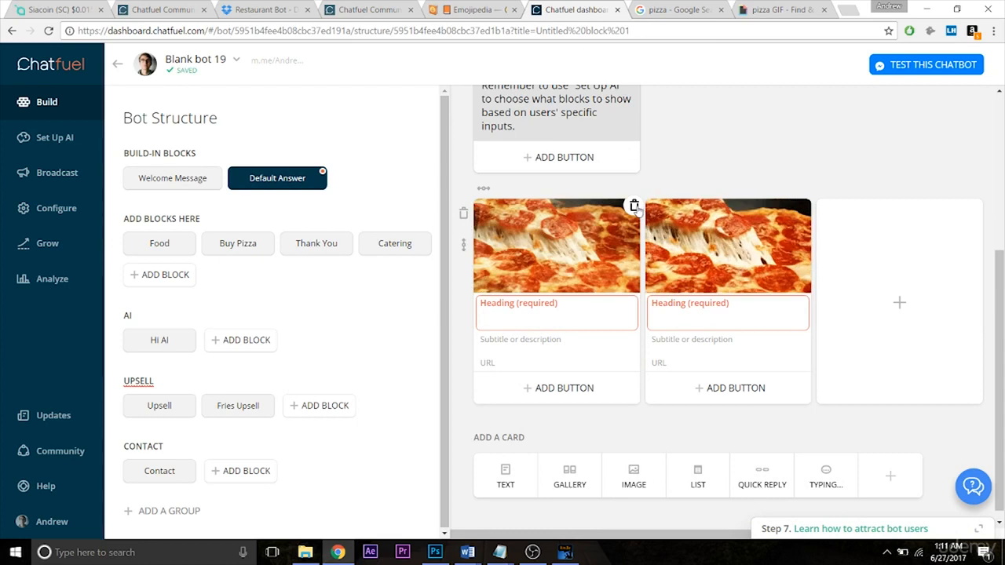
Delete the first of the two pizza cards from the gallery
{"action": "left_click", "coordinate": [634, 206]}
{"action": "left_click", "coordinate": [579, 321]}
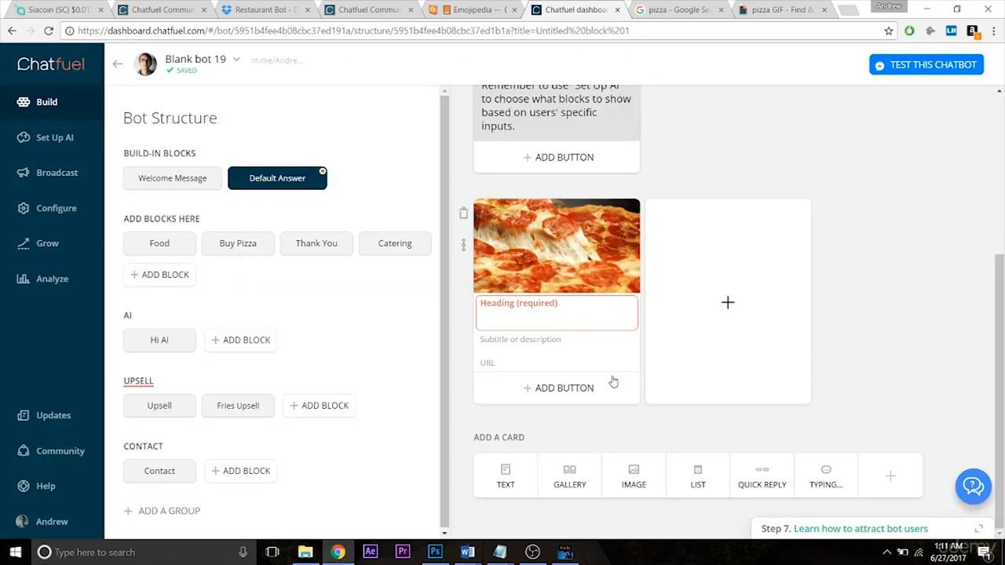